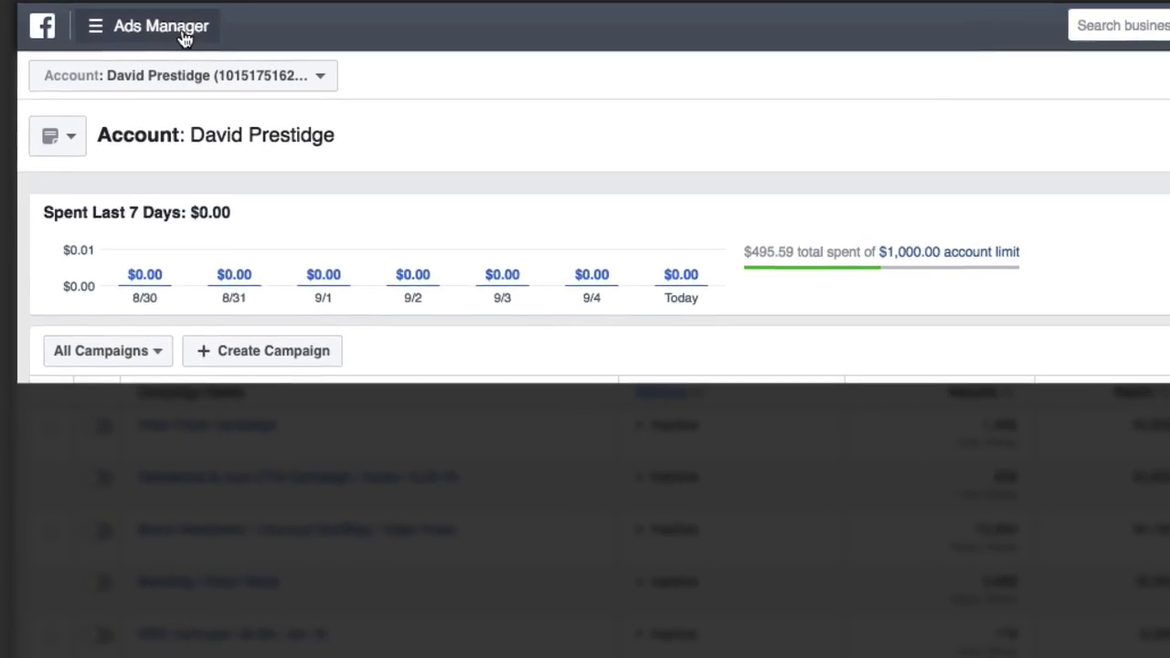
- Go to Audiences via All Tools and begin creating a new Custom Audience
left_click(184, 37)
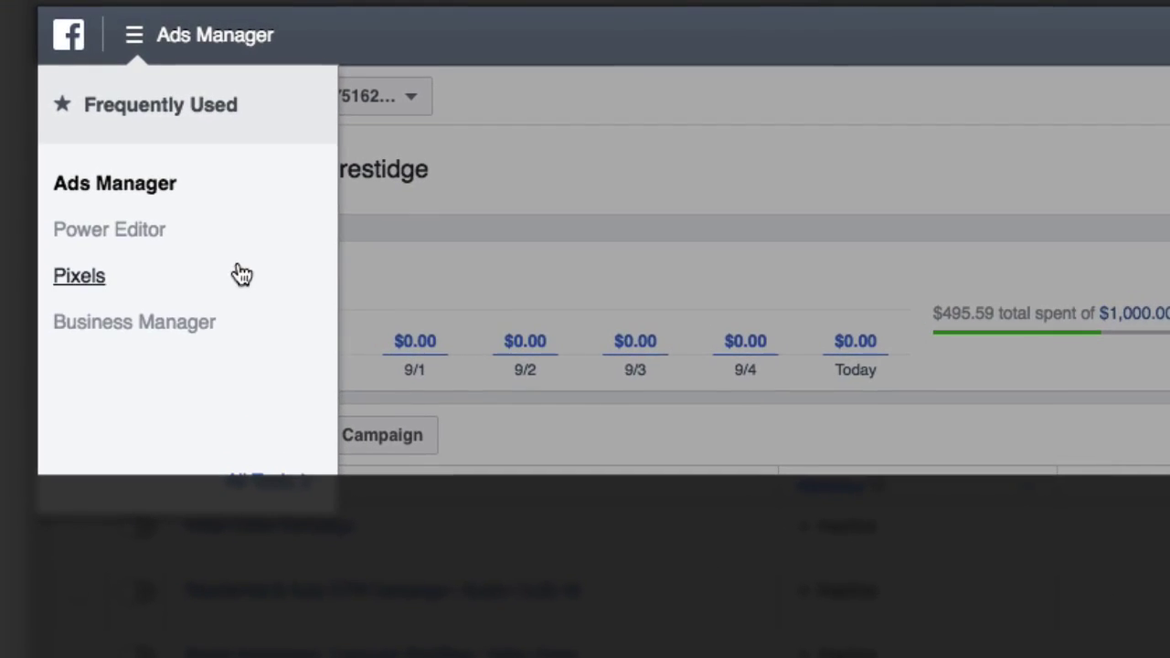
left_click(268, 480)
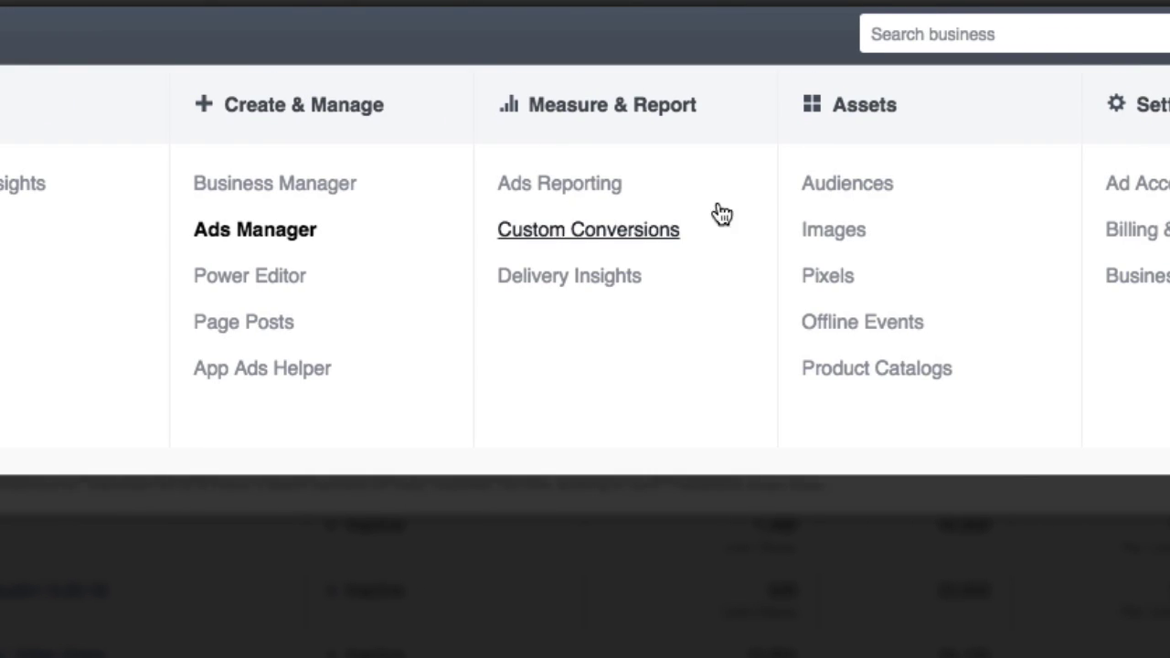
left_click(852, 187)
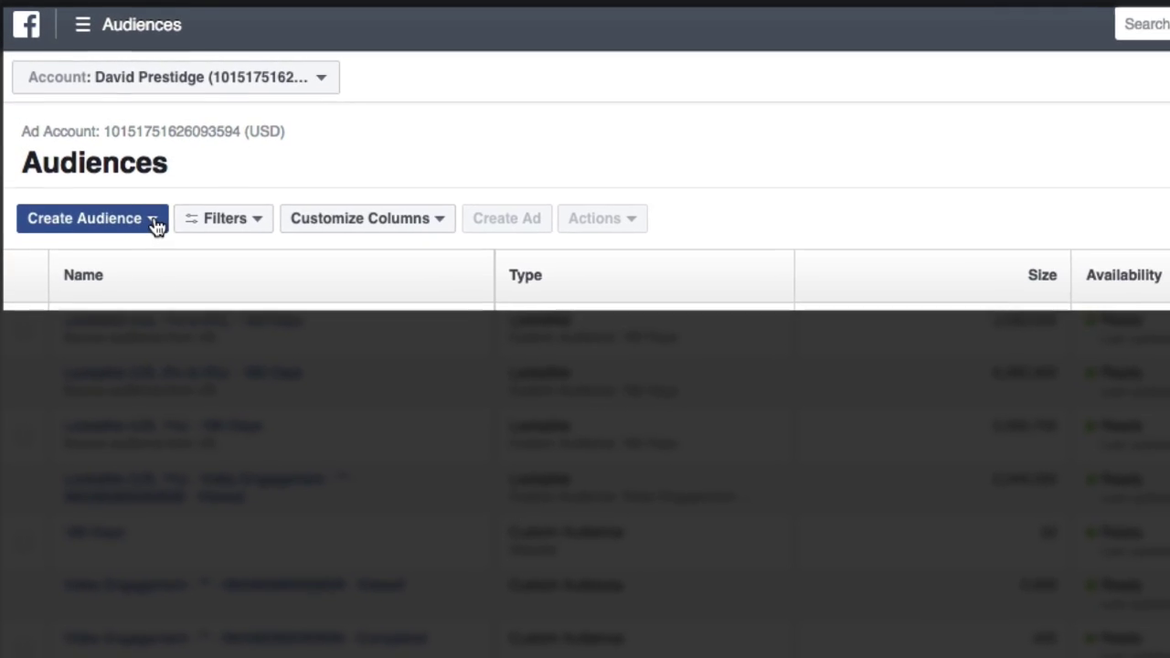
left_click(131, 190)
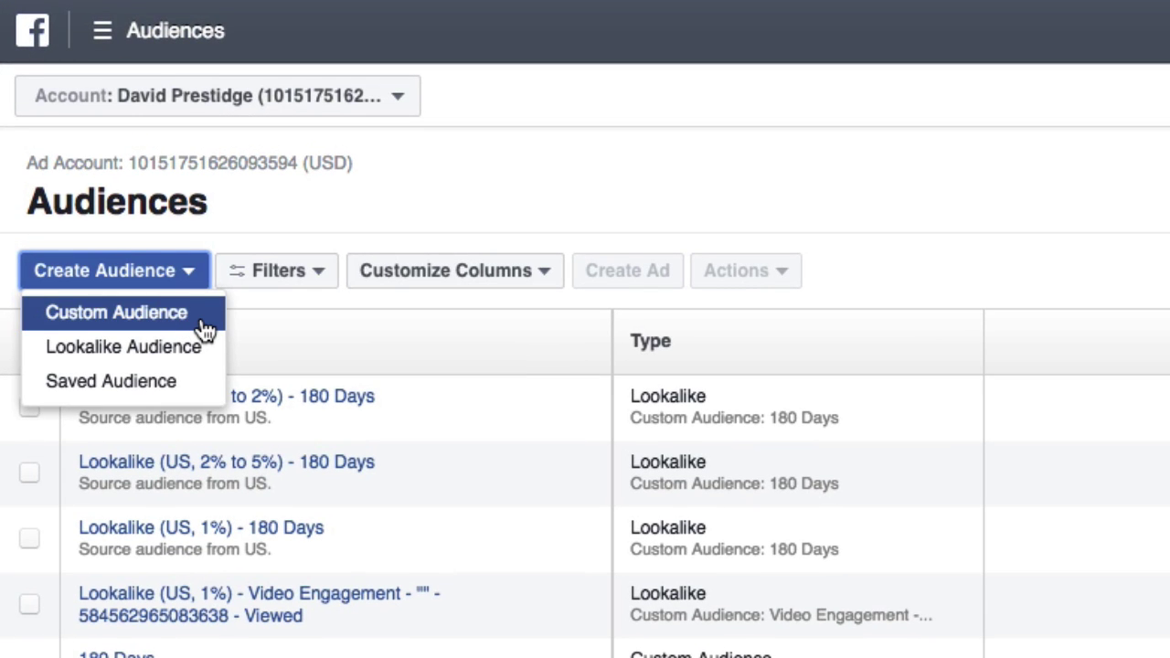
left_click(202, 320)
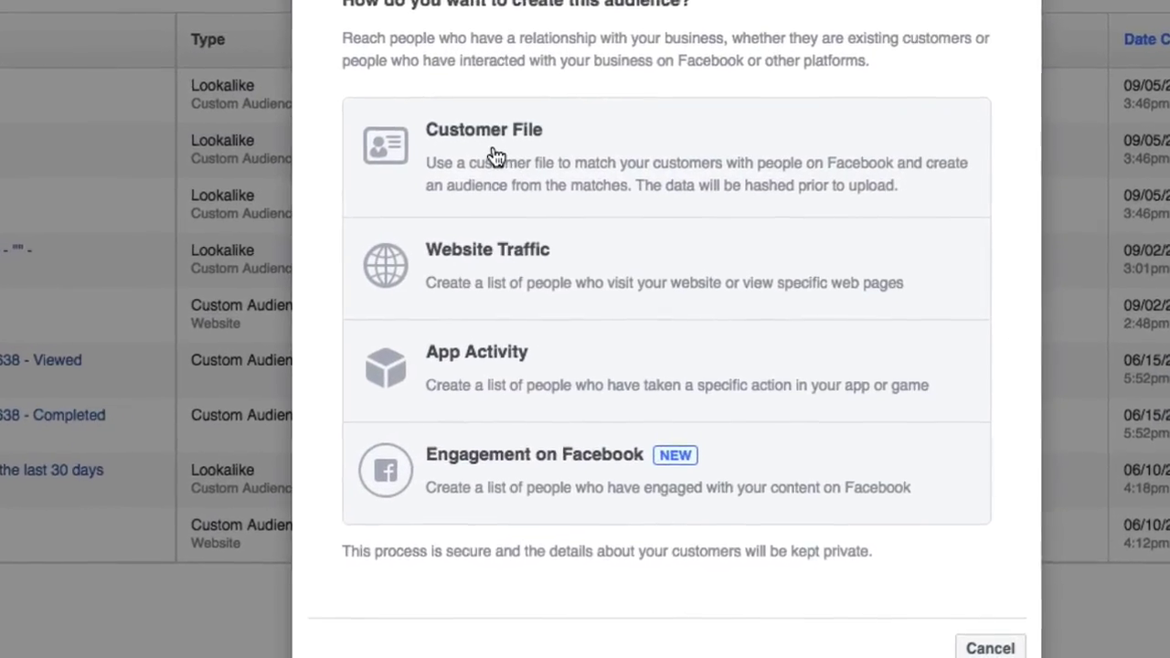
- Use Customer File as the audience source, set to add a new CSV or TXT file
left_click(461, 122)
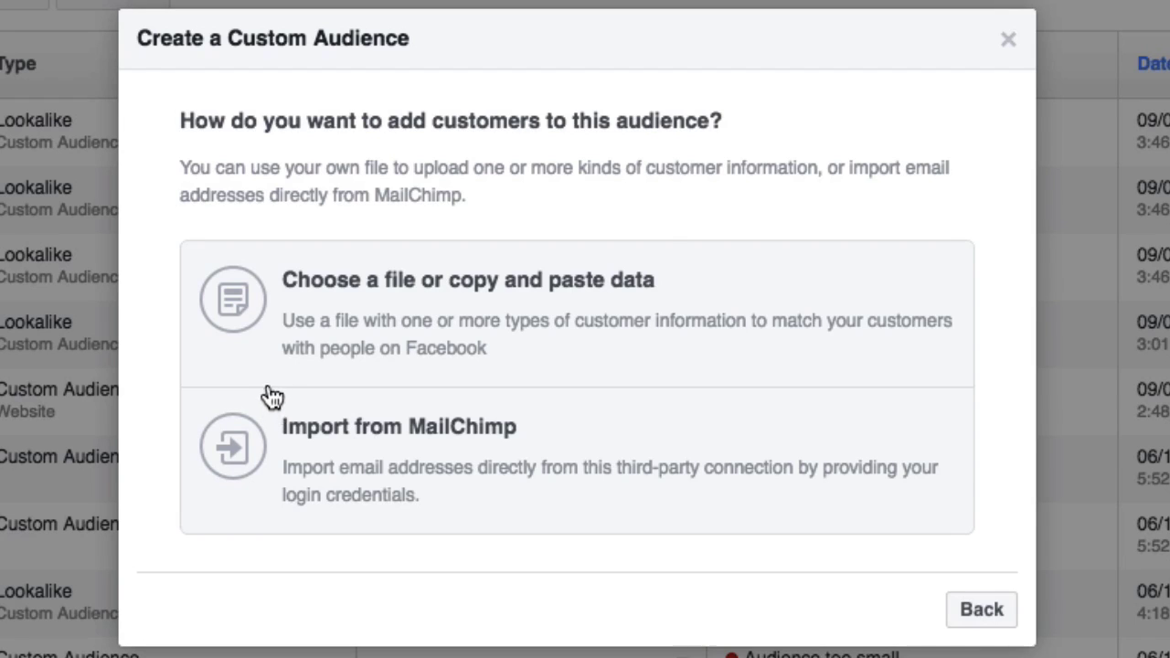
left_click(271, 321)
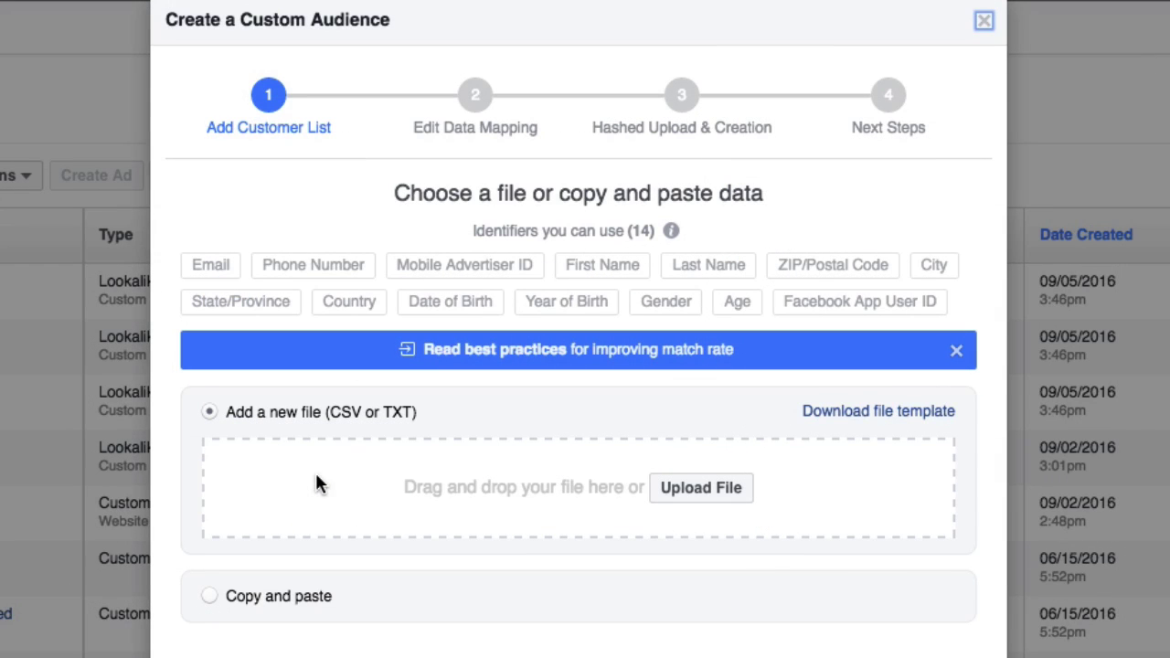
left_click(300, 616)
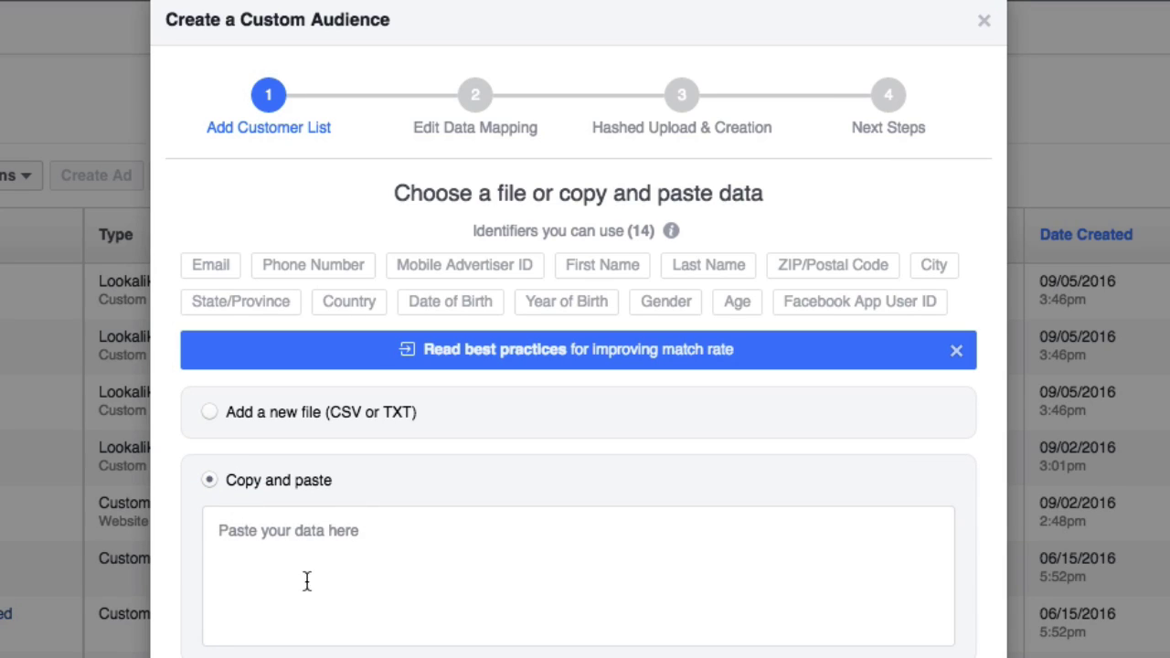
left_click(212, 418)
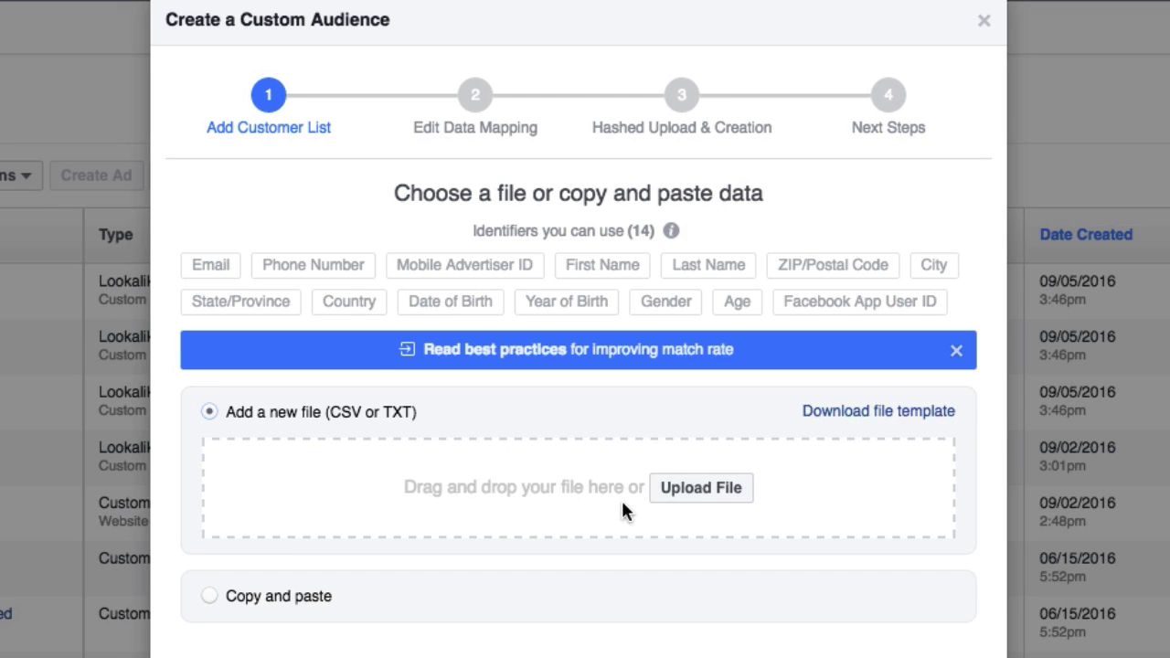
- Upload contacts_david.csv, name the audience 'My Contact List Audience', and continue to data mapping
left_click(702, 488)
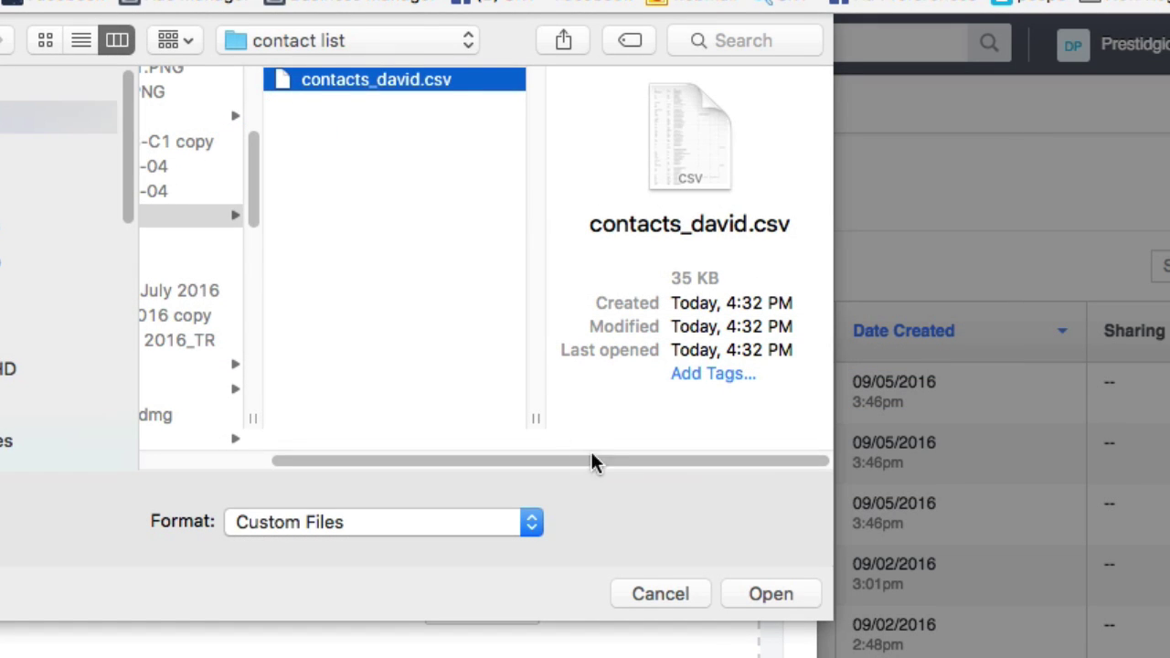
left_click(758, 595)
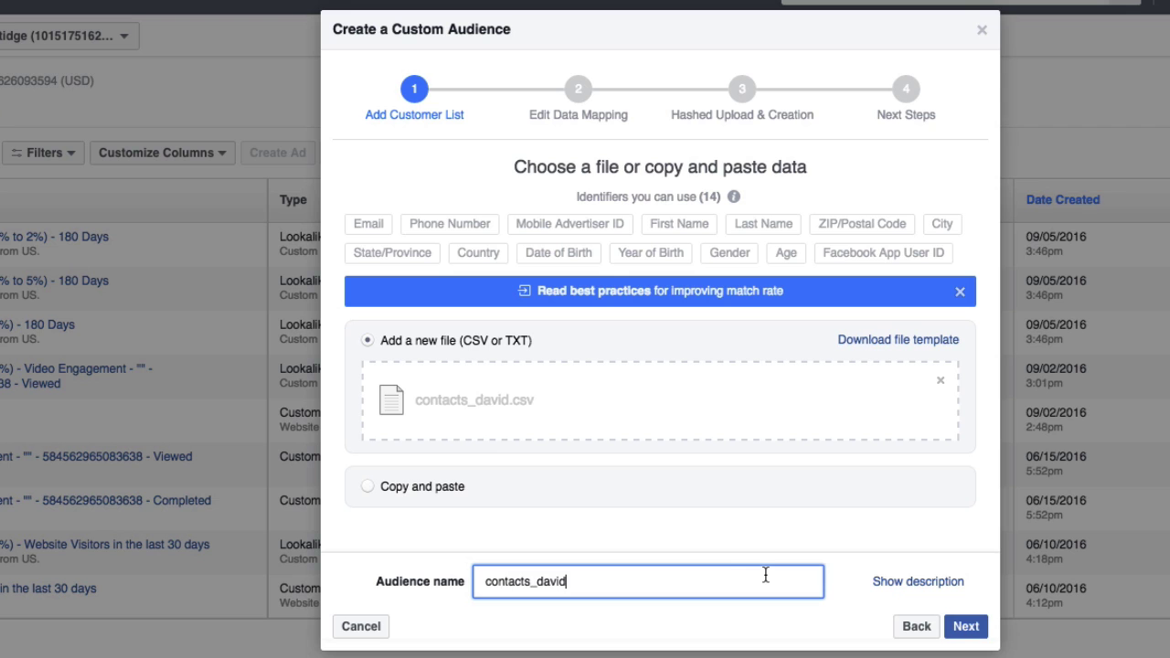
left_click_drag(766, 577, 454, 540)
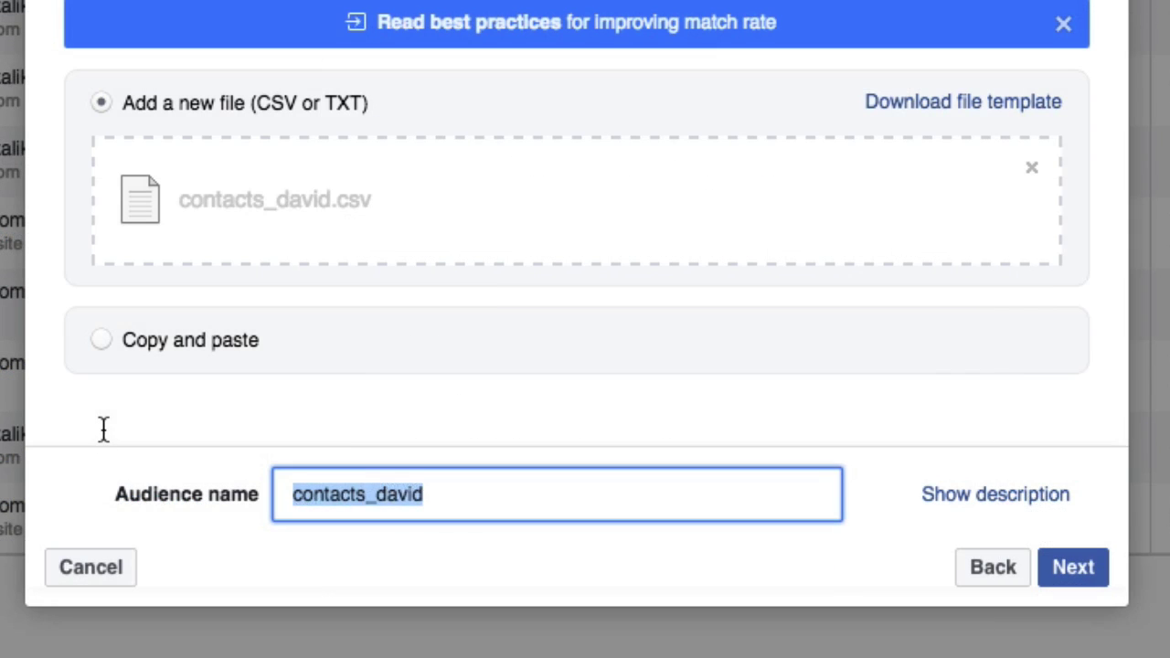
type("My Cont")
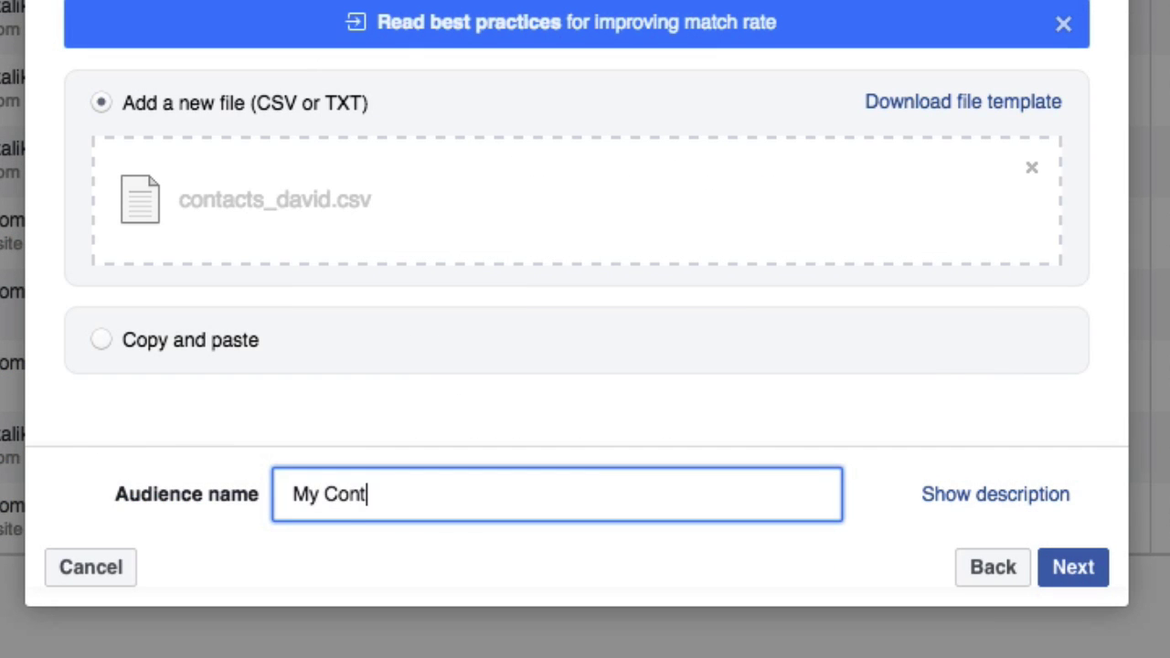
type("act List Audience")
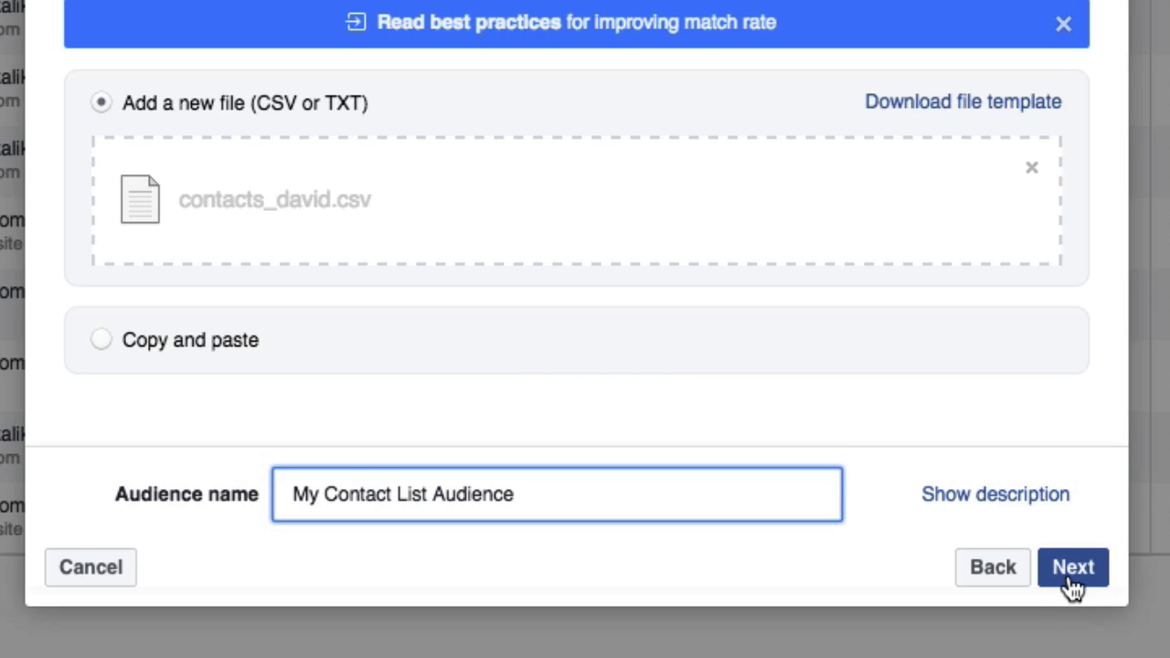
left_click(1066, 574)
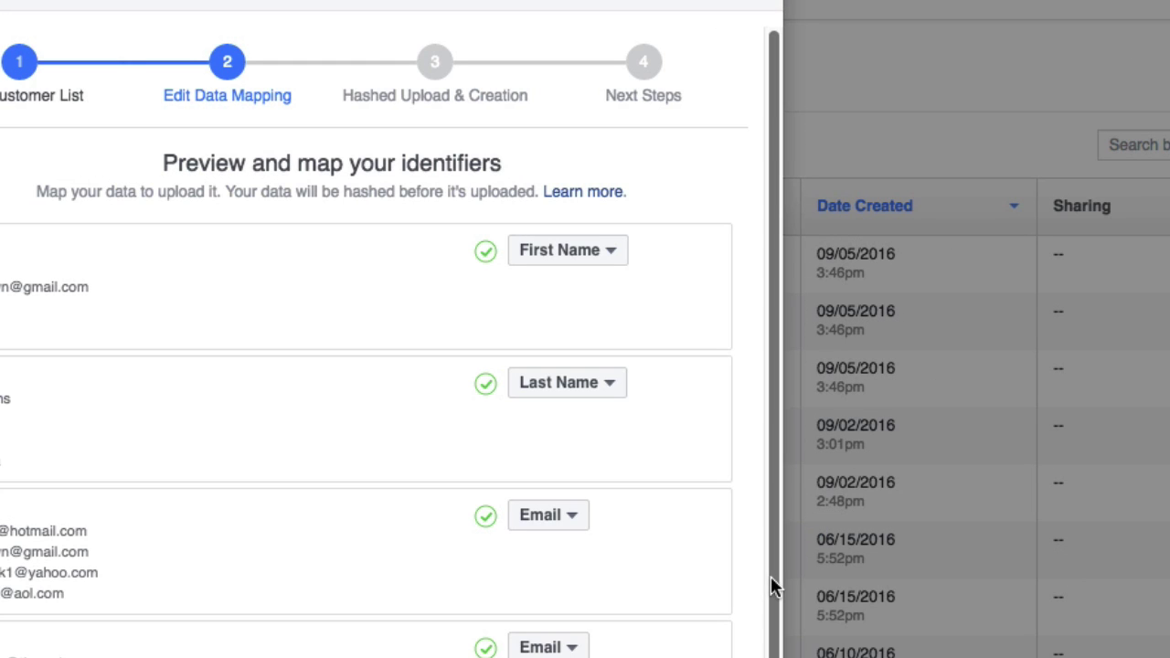
left_click(547, 260)
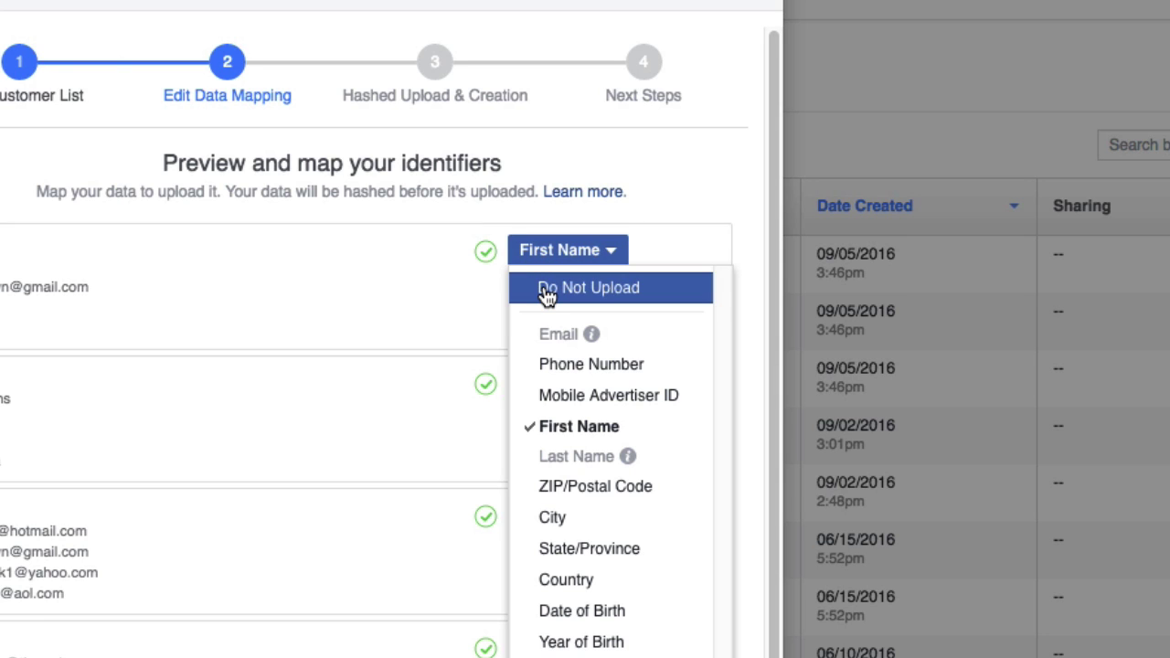
left_click(424, 287)
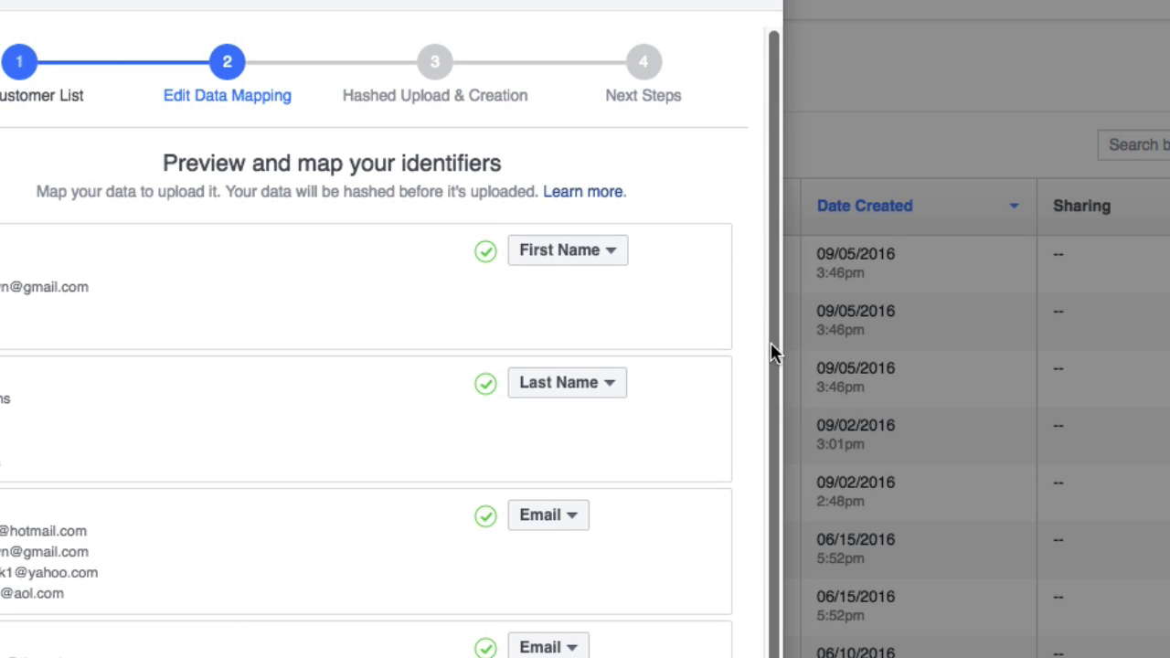
scroll(770, 353, "down", 10)
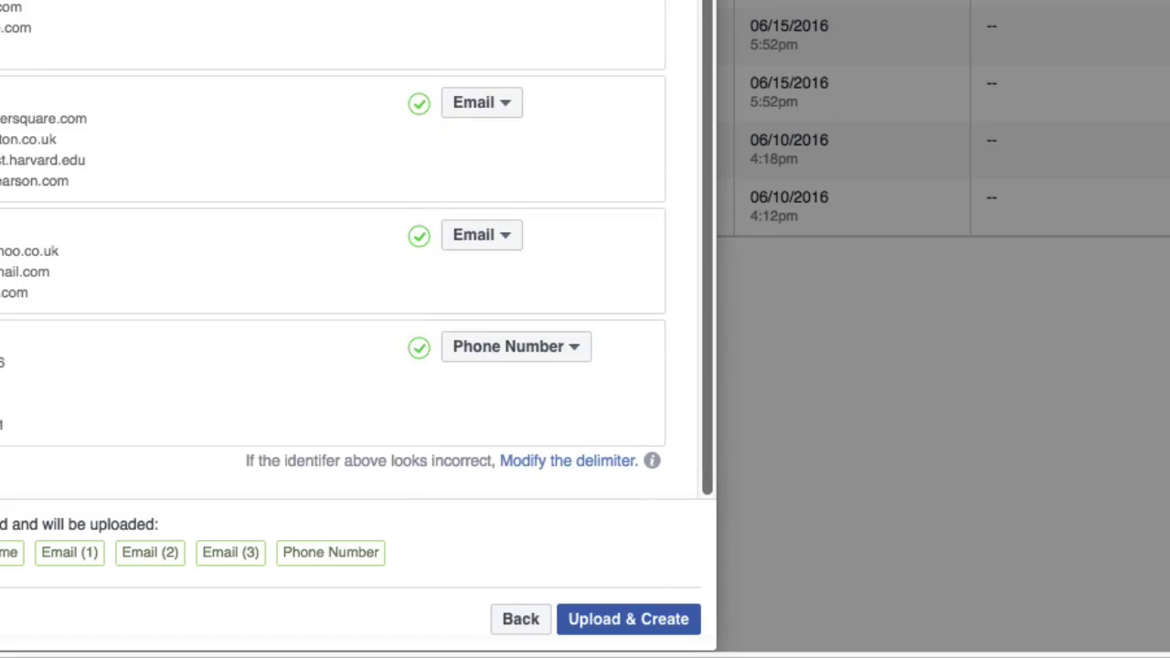
- Upload the 910 mapped contact rows and create My Contact List Audience
left_click(653, 621)
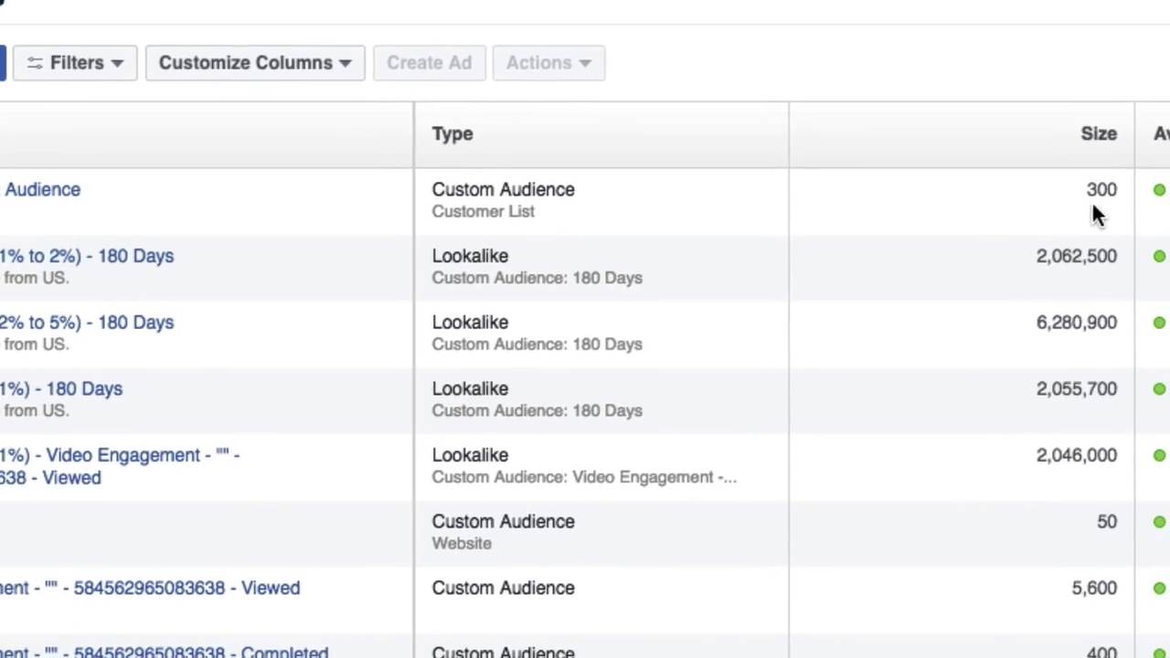
- Review My Contact List Audience's detail page and its sharing options
left_click(9, 187)
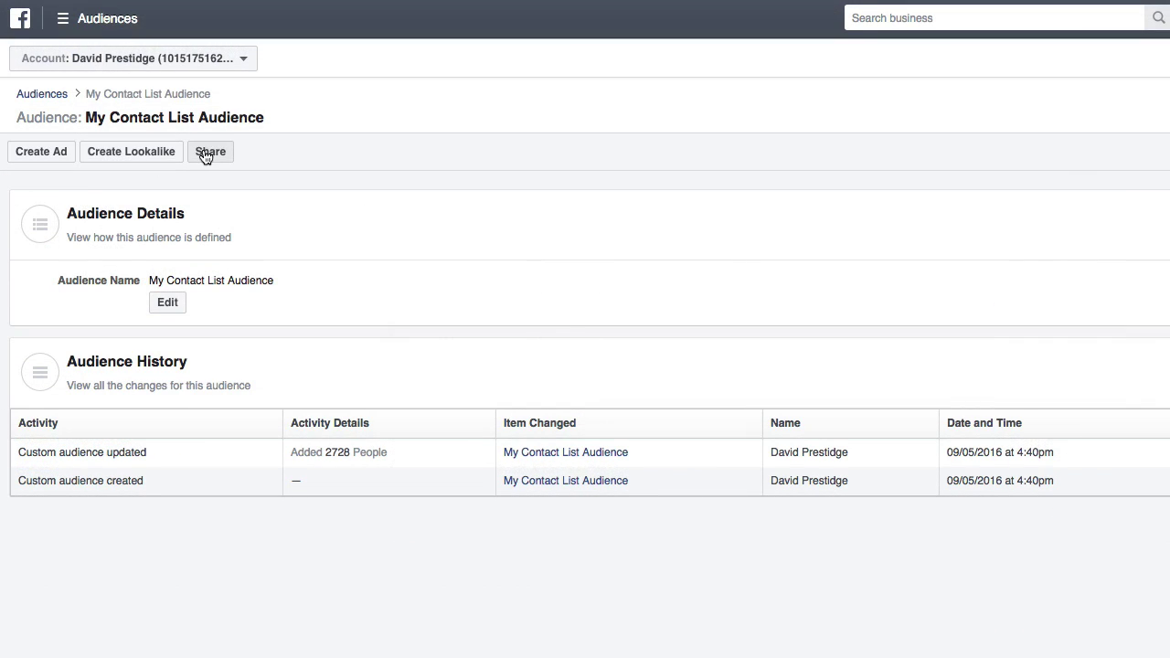
left_click(206, 159)
- Start a Lookalike Audience with My Contact List Audience chosen as its source
left_click(16, 224)
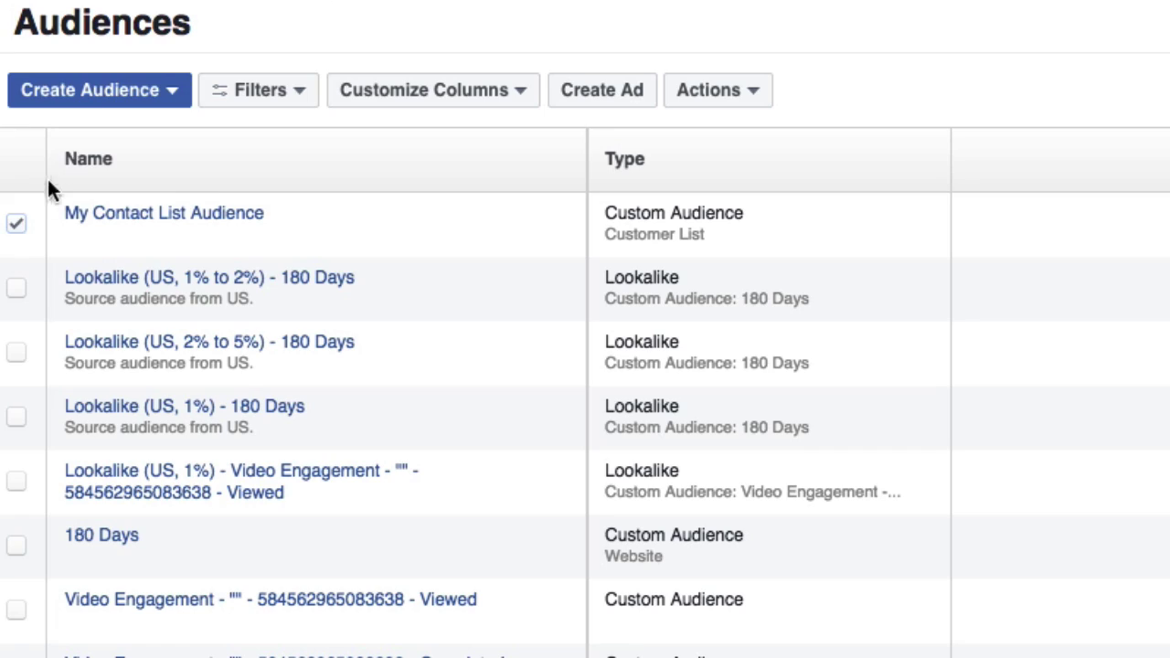
left_click(103, 101)
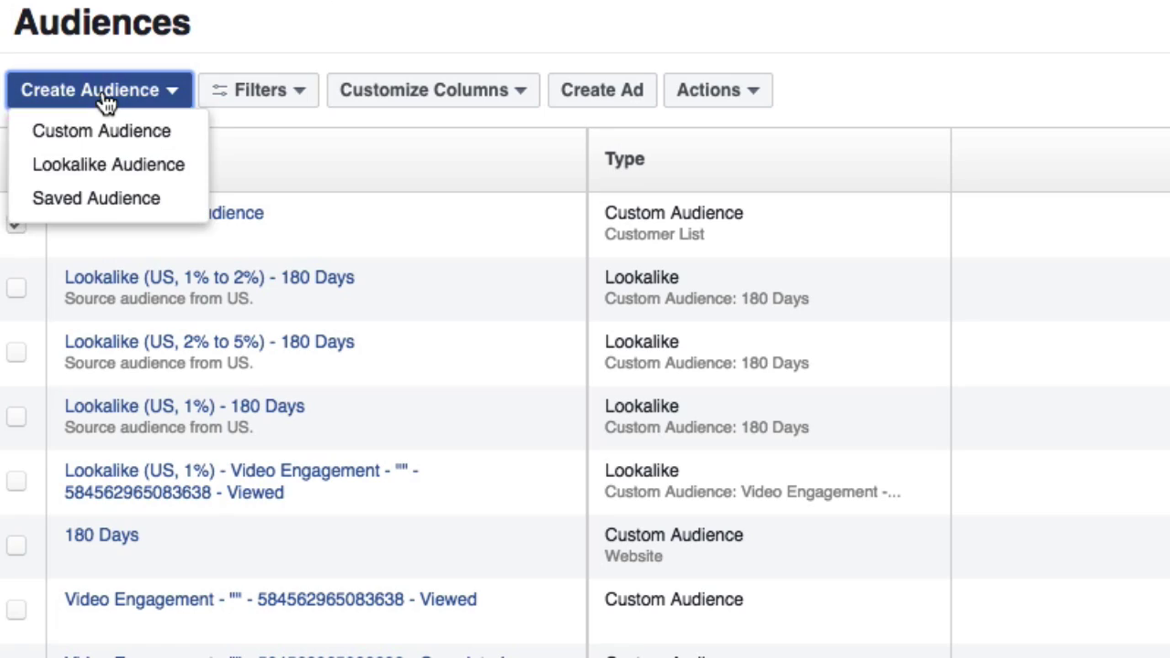
left_click(108, 169)
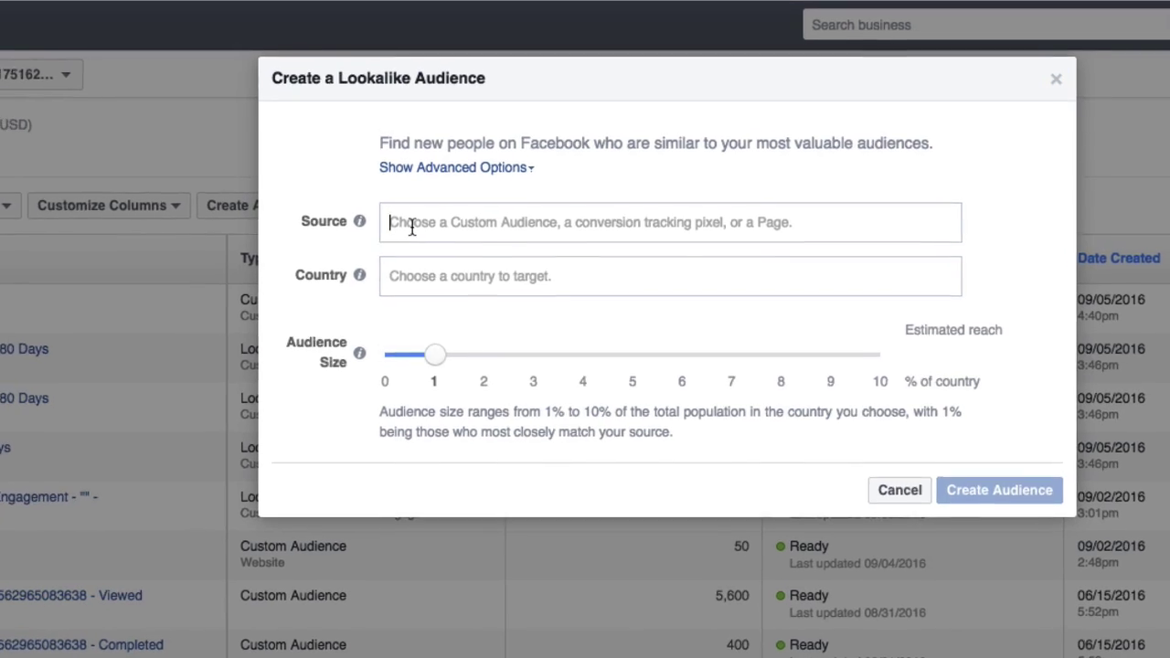
left_click(493, 191)
type("my")
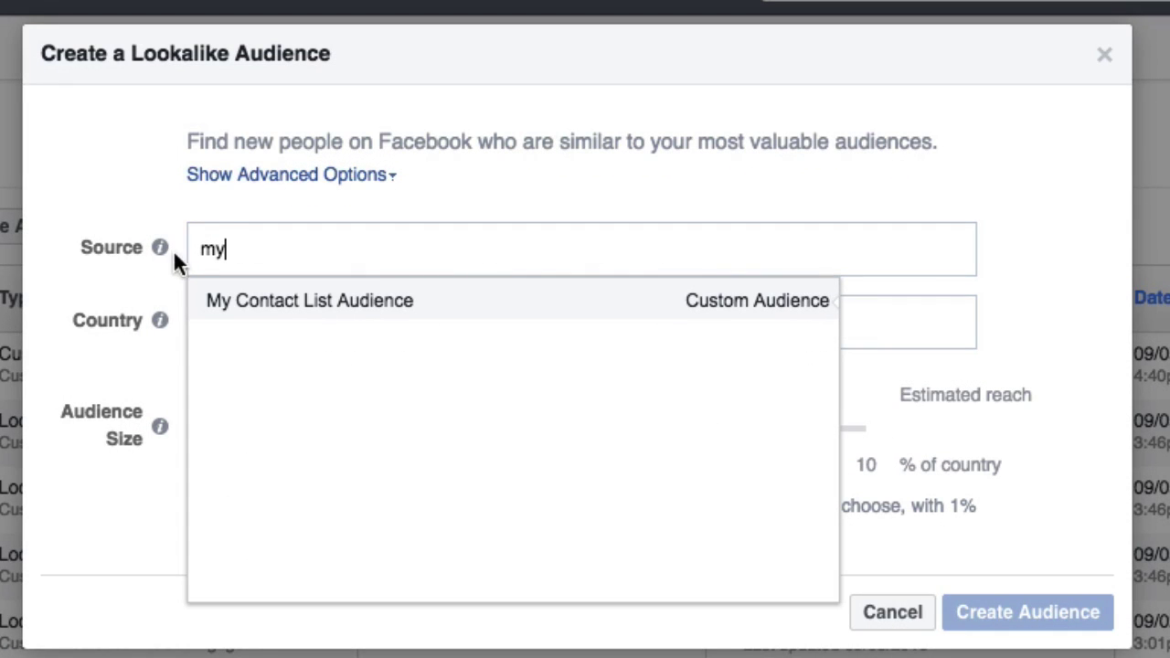
left_click(404, 312)
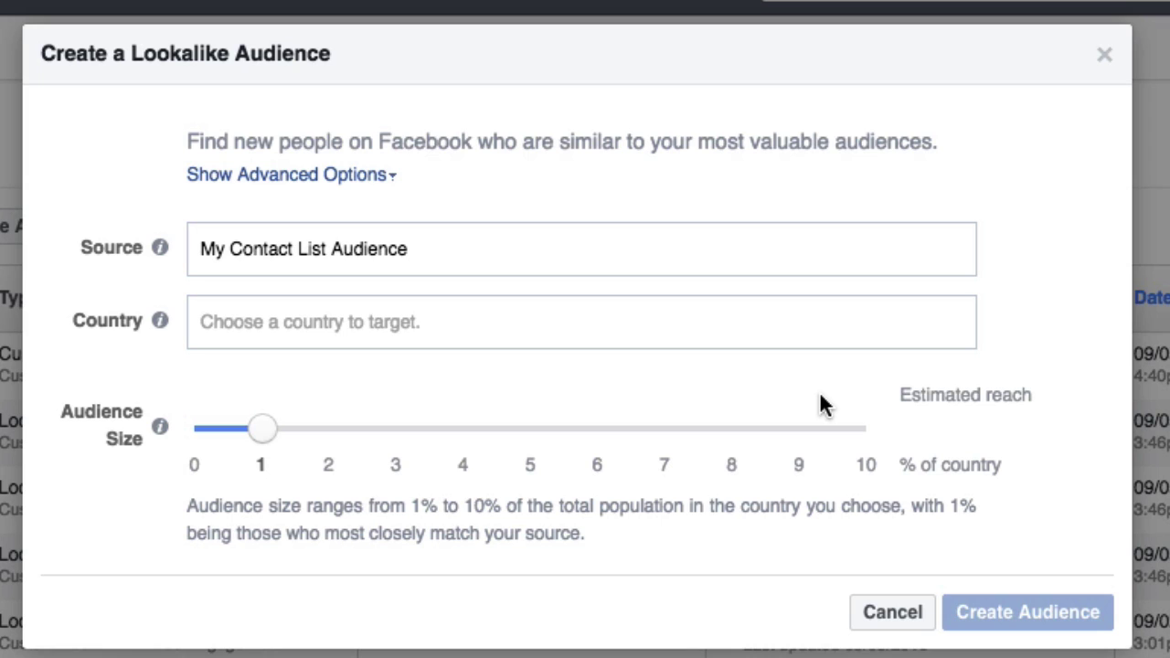
- Create three United States lookalikes at 1%, 1–2% and 2–5% using advanced options
left_click(354, 176)
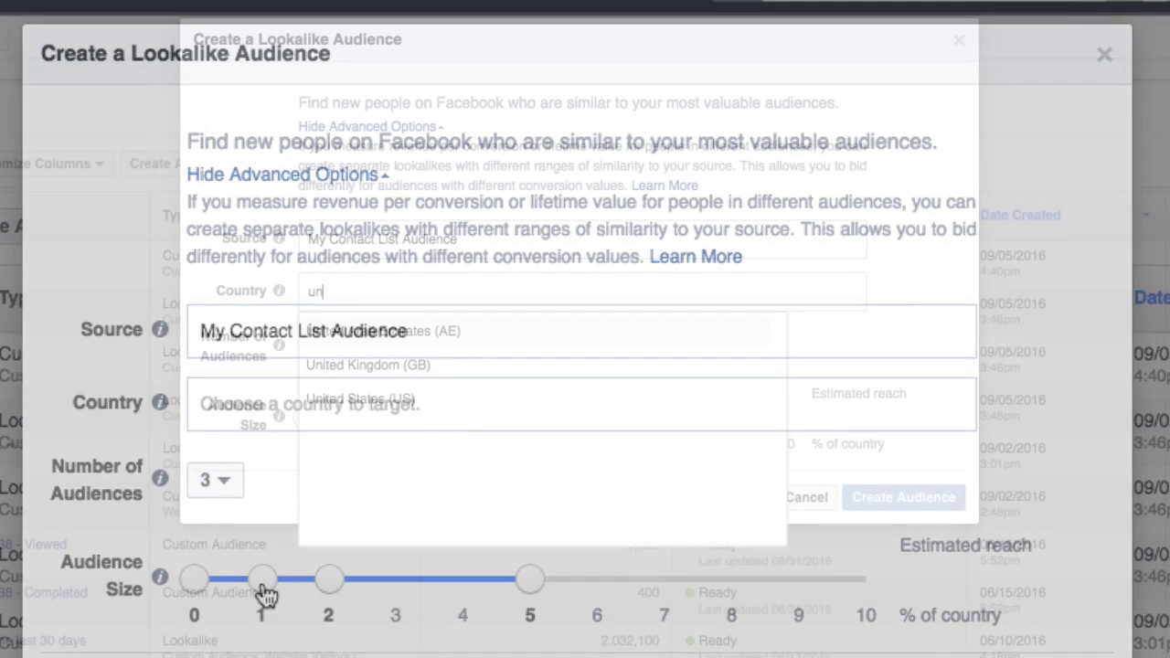
key("Down")
key("Down")
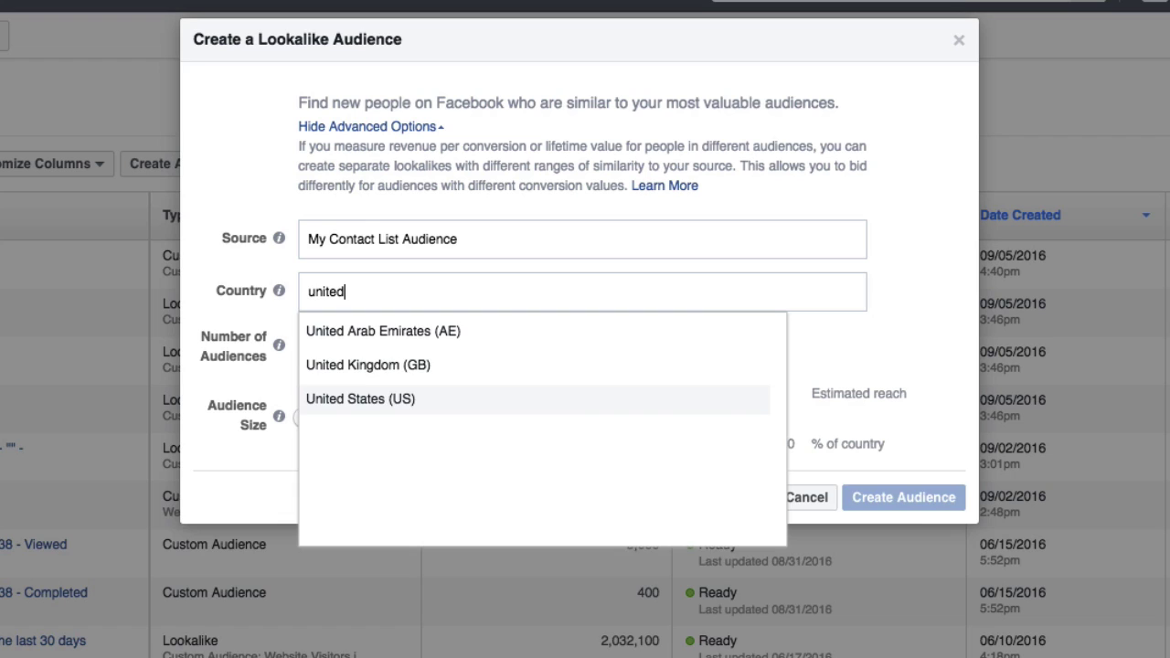
key("Return")
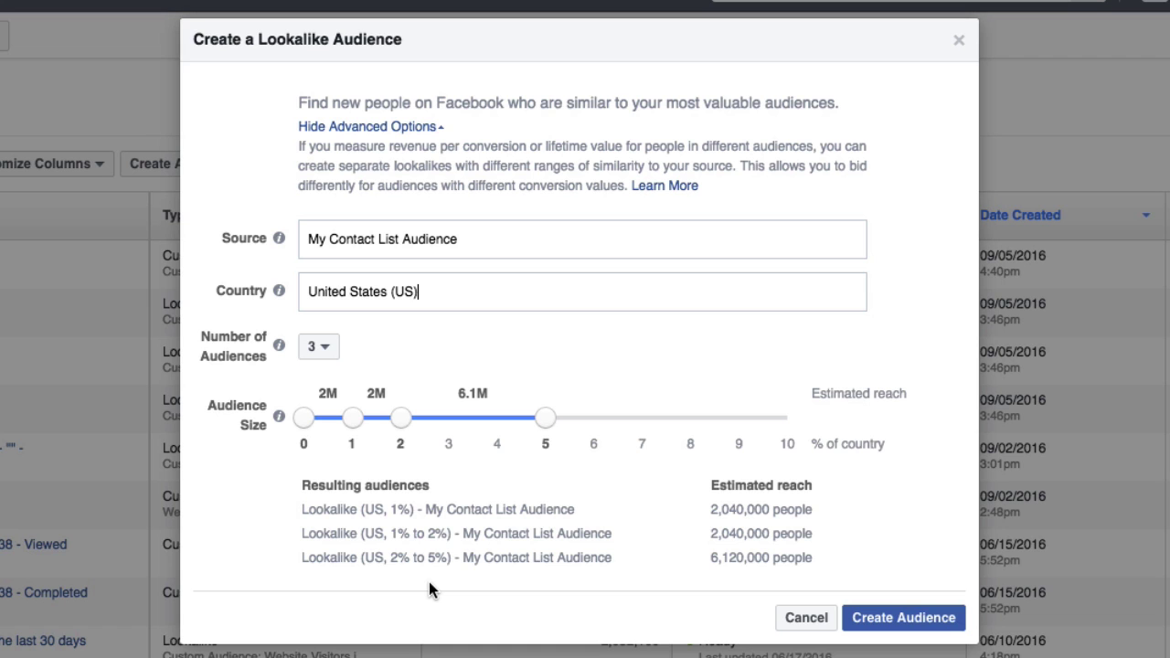
left_click(887, 620)
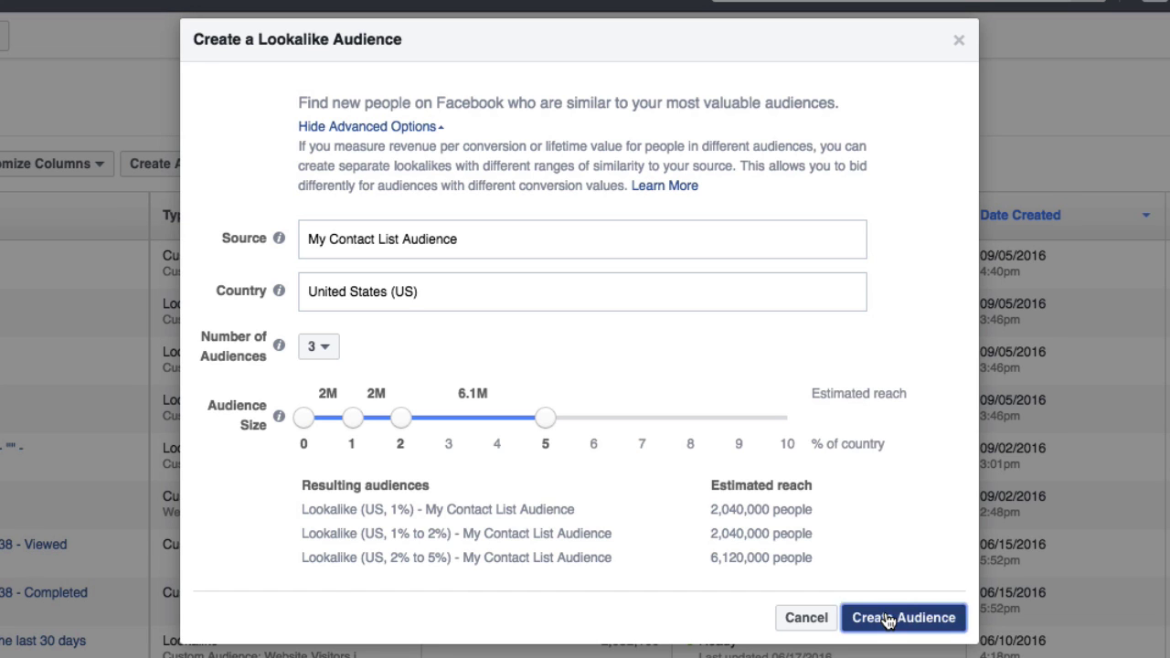